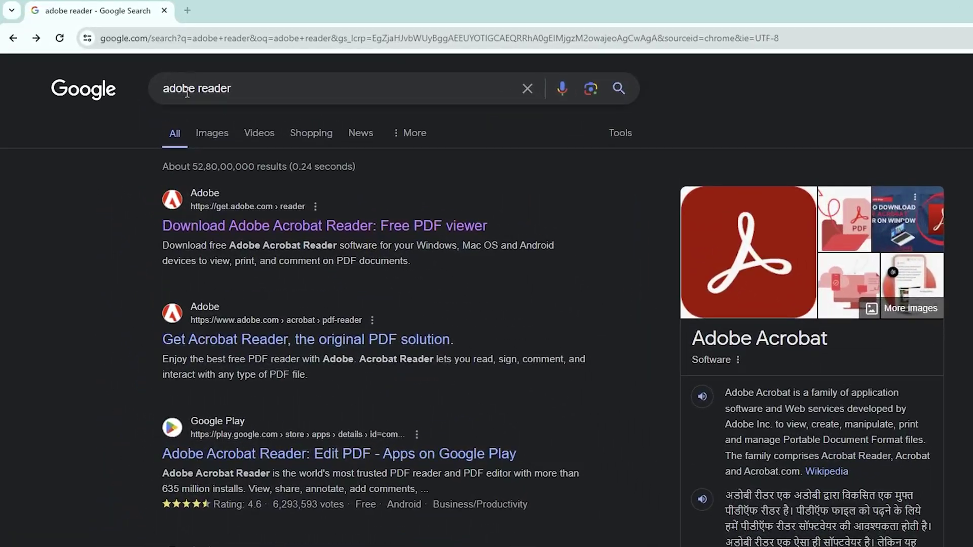
Step: Select the existing Google query and dismiss suggestions to show the 'adobe reader' results
left_click_drag(164, 89, 233, 90)
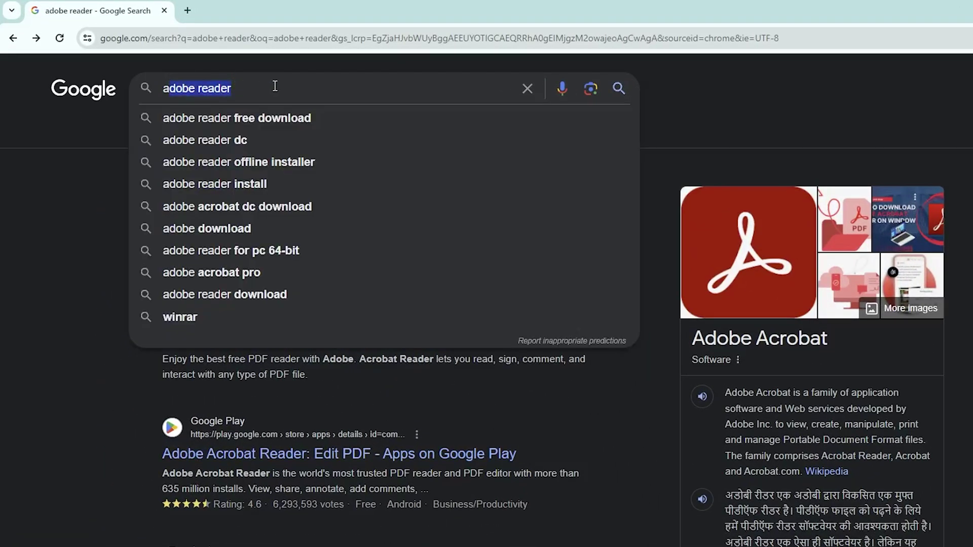
left_click(92, 176)
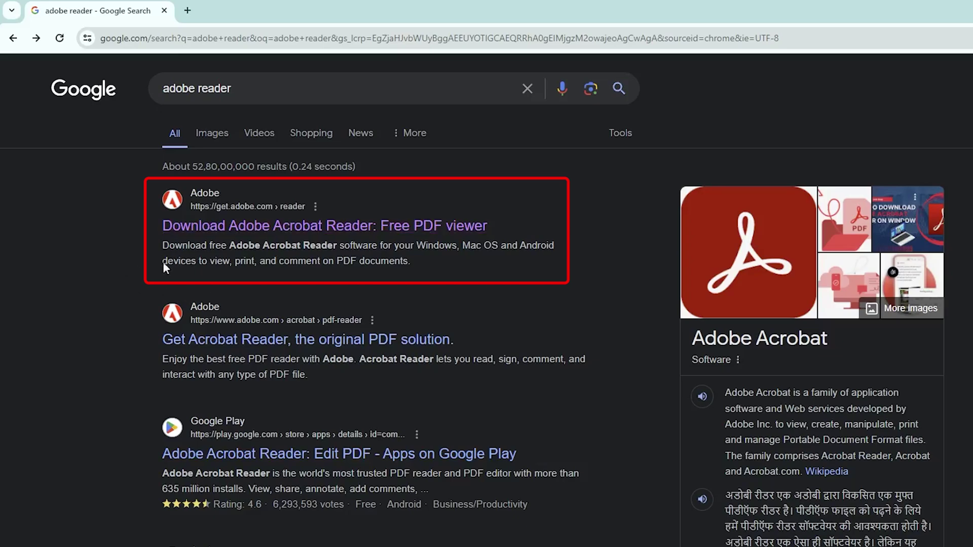
Step: Open get.adobe.com/reader and uncheck the Adobe Genuine Service and McAfee Security Scan Plus offers
left_click(274, 226)
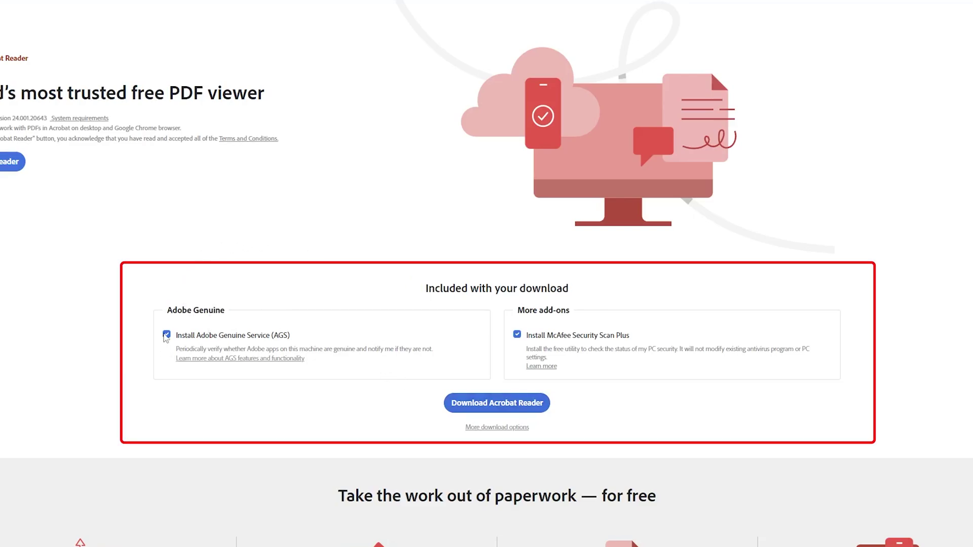
left_click(166, 335)
left_click(518, 336)
left_click_drag(580, 366, 290, 327)
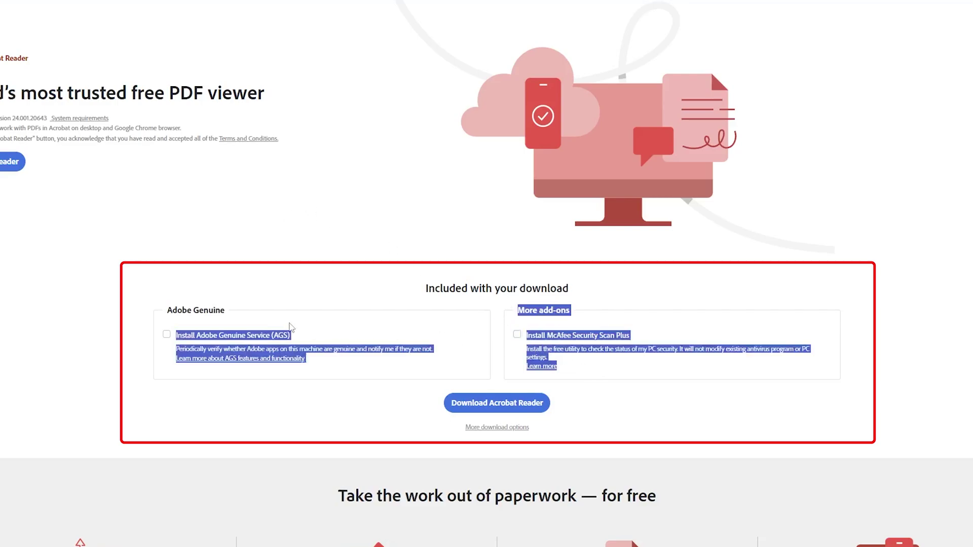
left_click(270, 212)
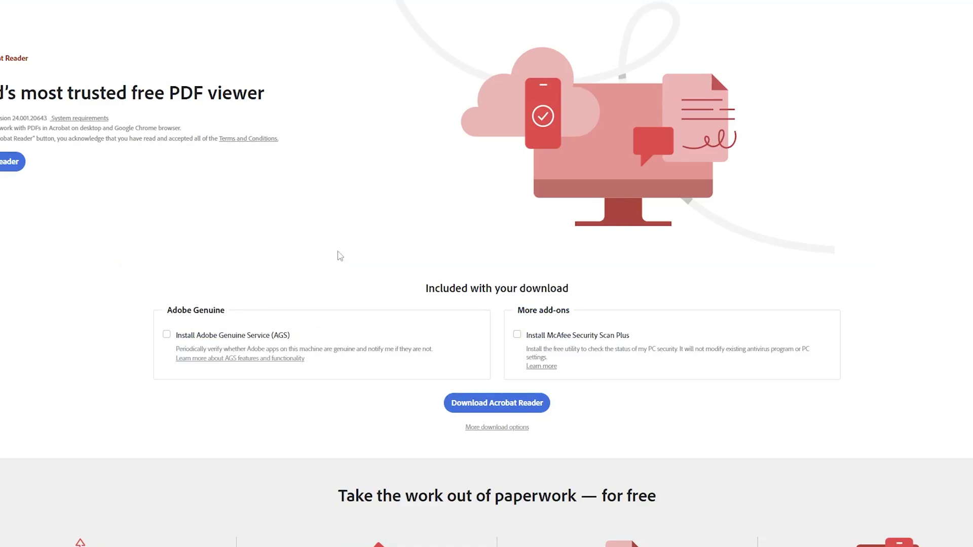
left_click(365, 217)
Step: Download the add-on-free Acrobat Reader installer and run it until Reader launches
left_click(513, 404)
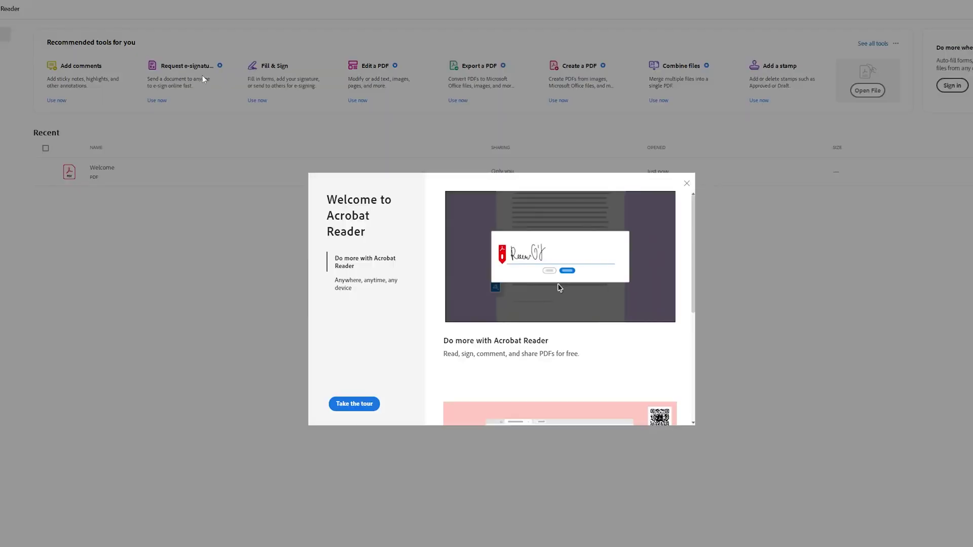
Step: Close the Welcome and Acrobat Pro upgrade dialogs, then open the Recent 'Welcome' PDF
left_click(686, 184)
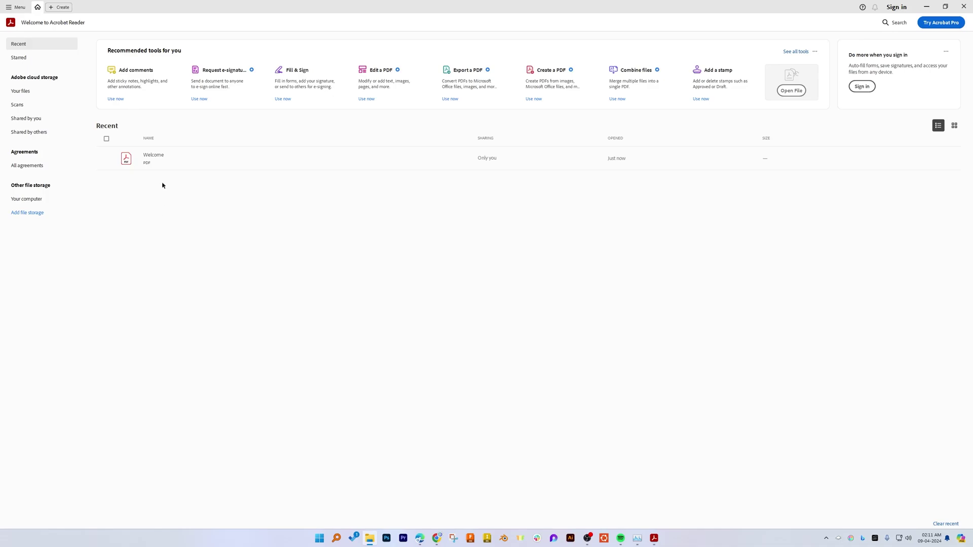
left_click(163, 161)
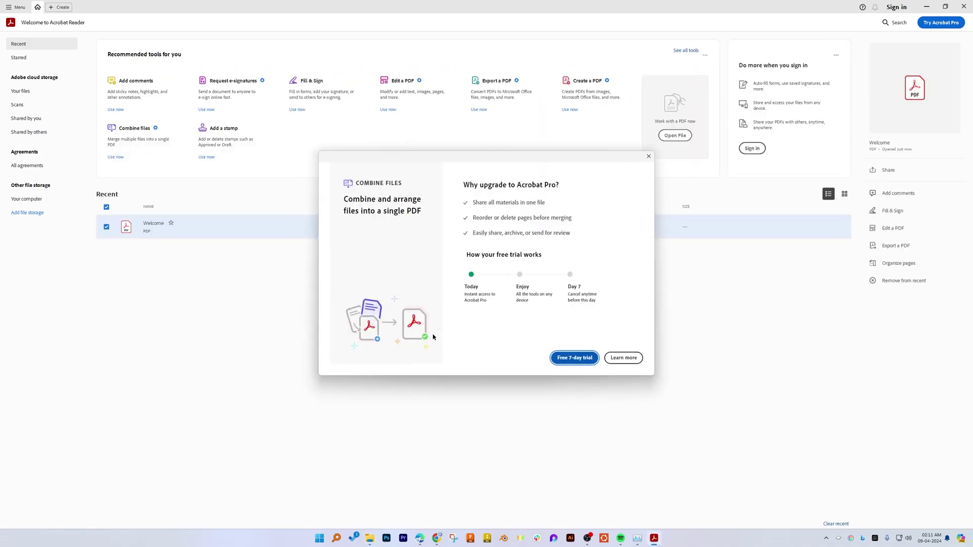
left_click(648, 157)
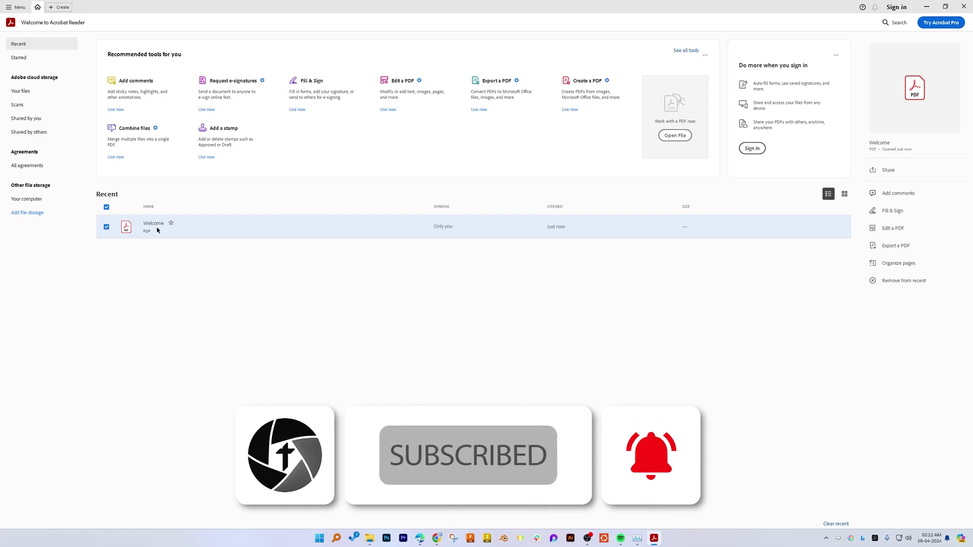
double_click(158, 230)
scroll(462, 341, "down", 3)
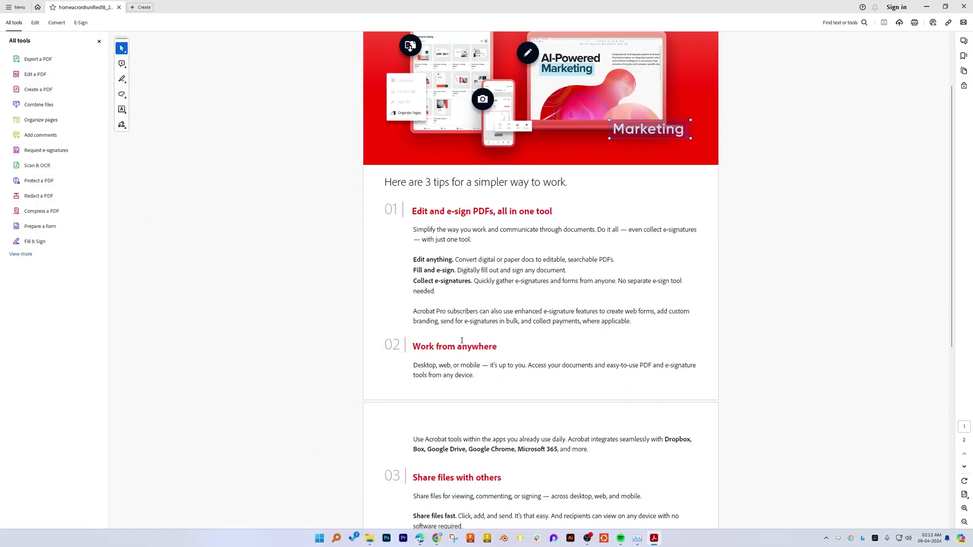
scroll(467, 324, "down", 4)
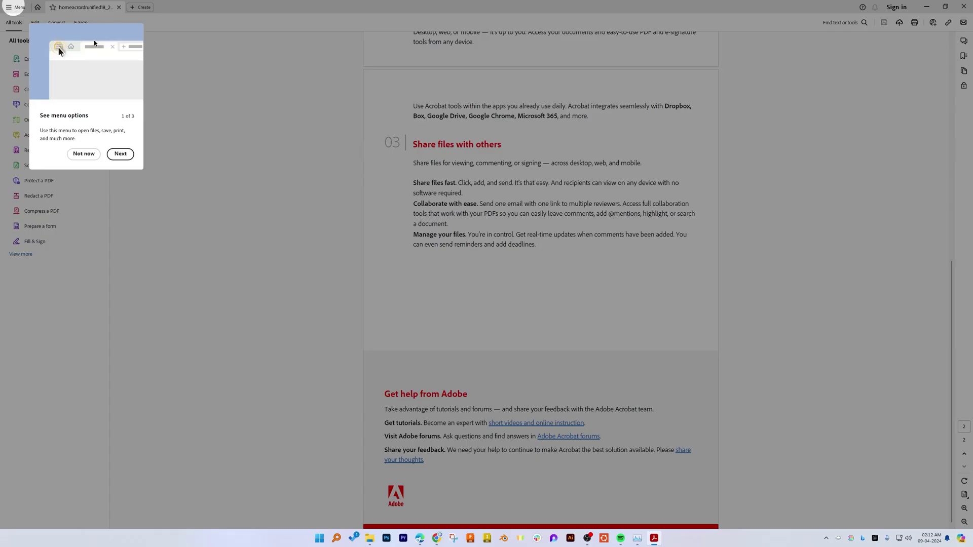